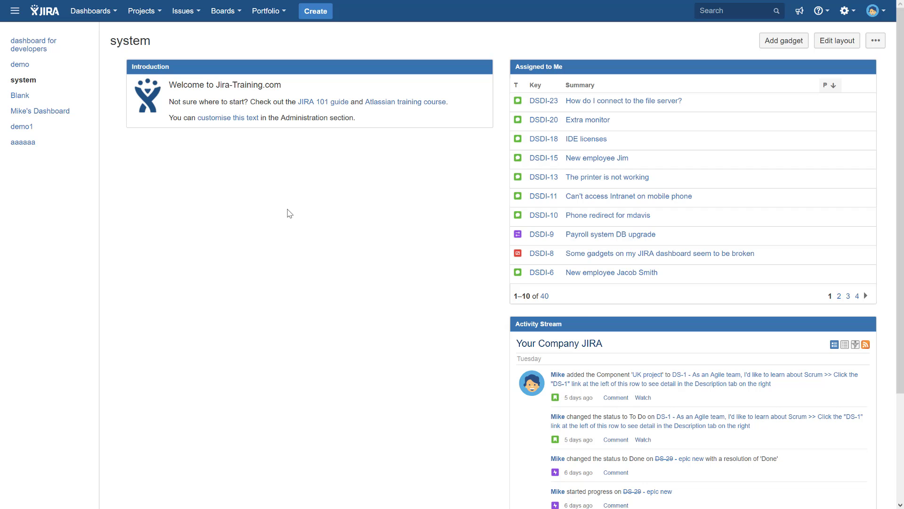
Copy the system dashboard from its '...' actions menu to start a new dashboard.
scroll(289, 214, "down", 3)
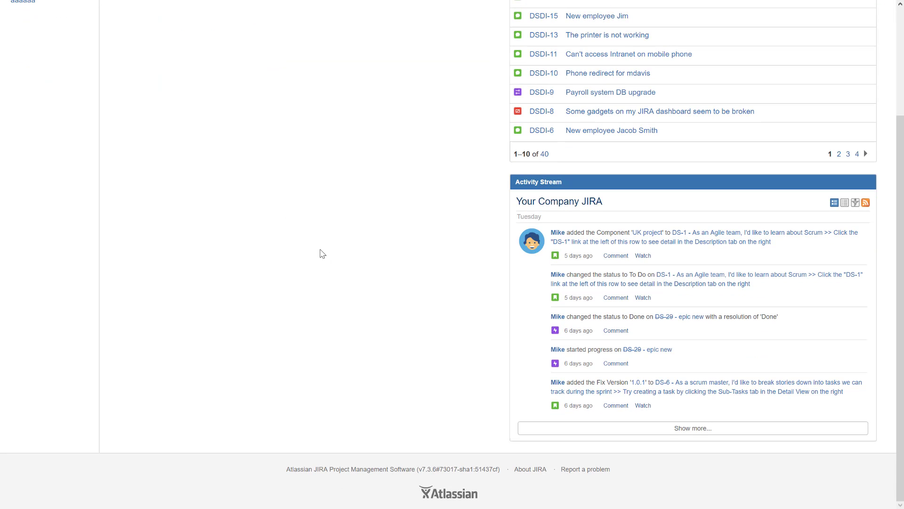
scroll(322, 254, "up", 3)
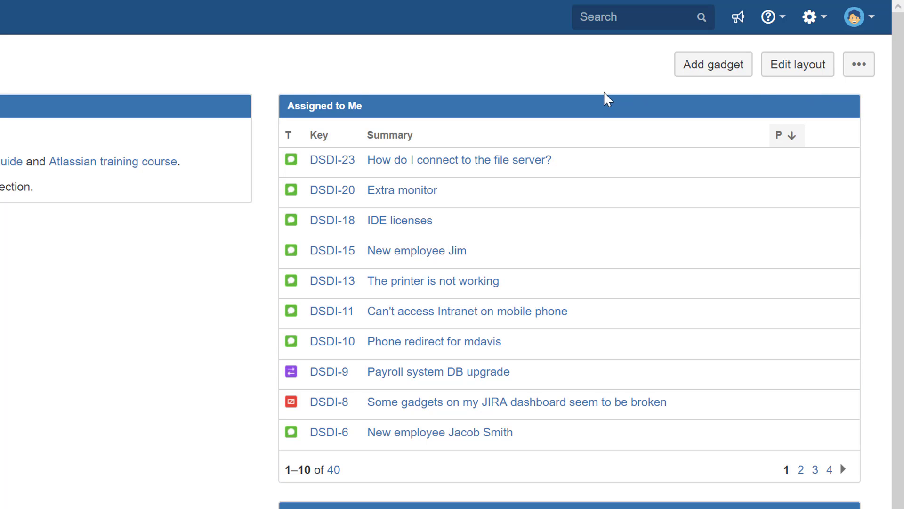
mouse_move(603, 100)
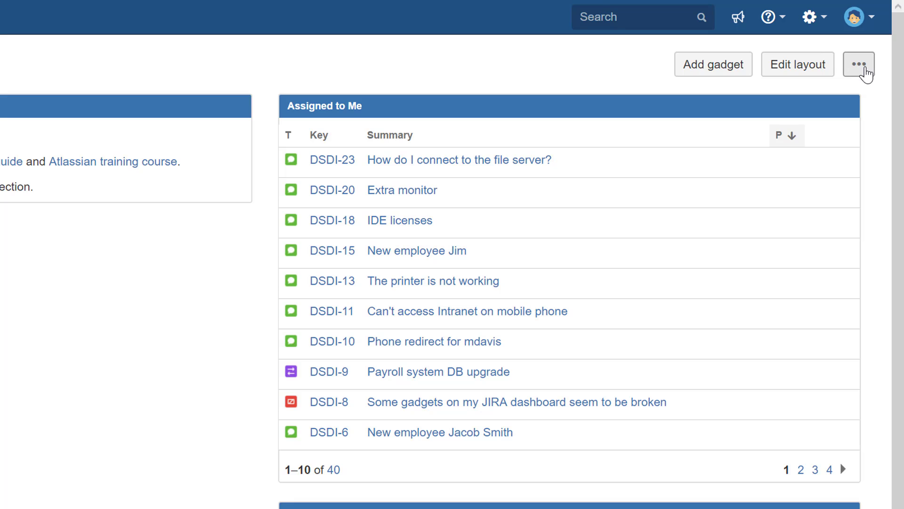
left_click(865, 73)
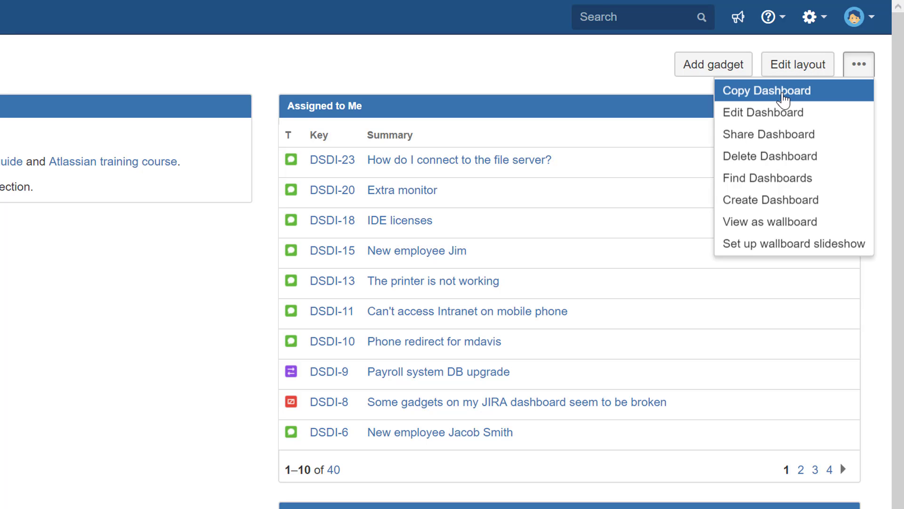
left_click(784, 99)
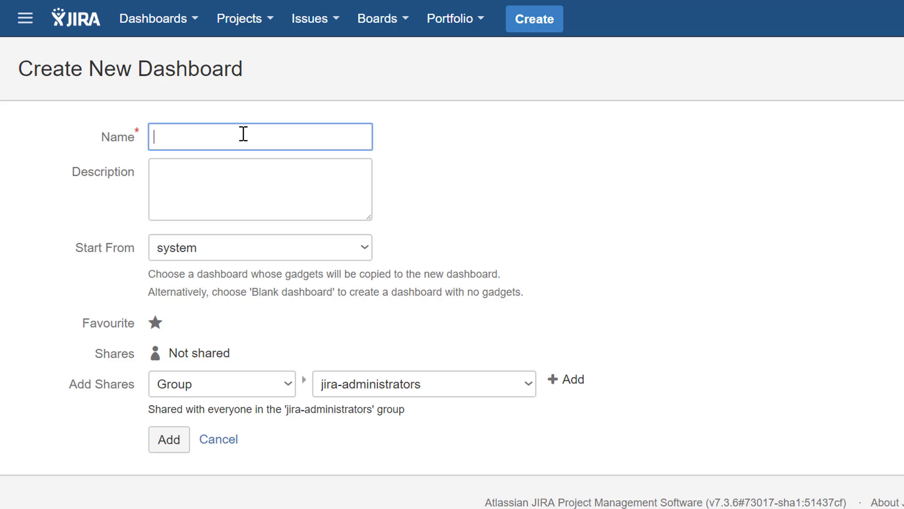
Name the dashboard with the user's name plus 'Dashboard for a new project', starting from Blank dashboard.
type("Mike Dashboard ")
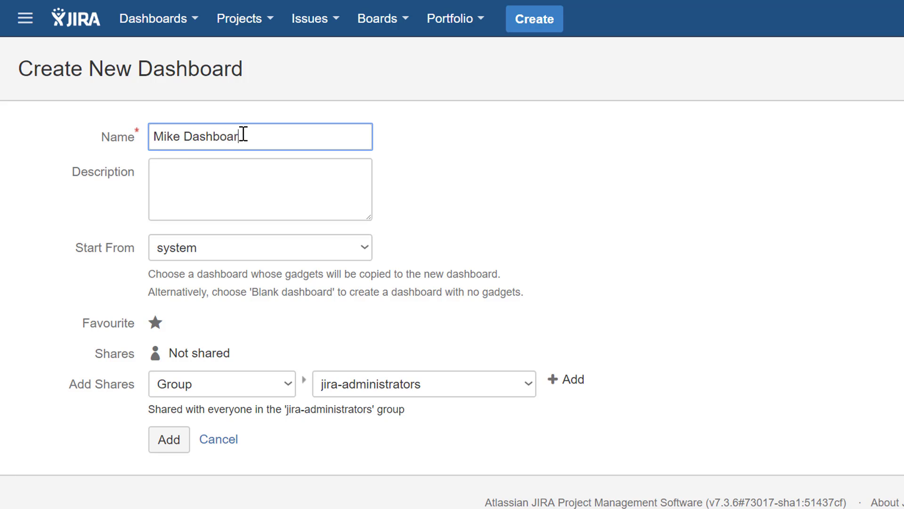
type("for a new proje")
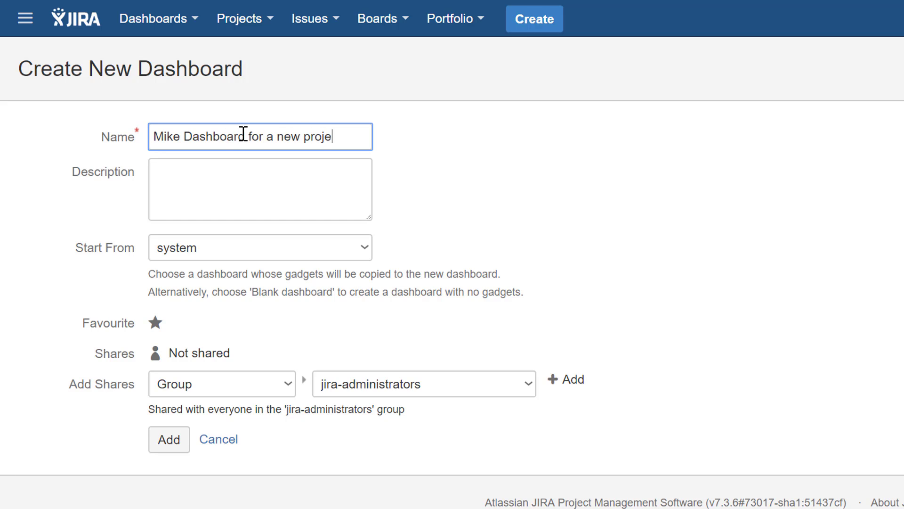
type("ct")
left_click(231, 184)
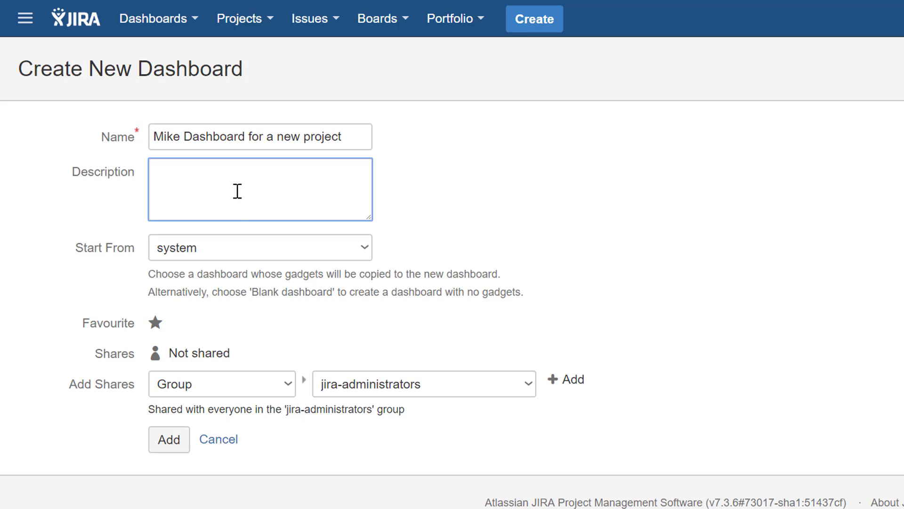
left_click(365, 251)
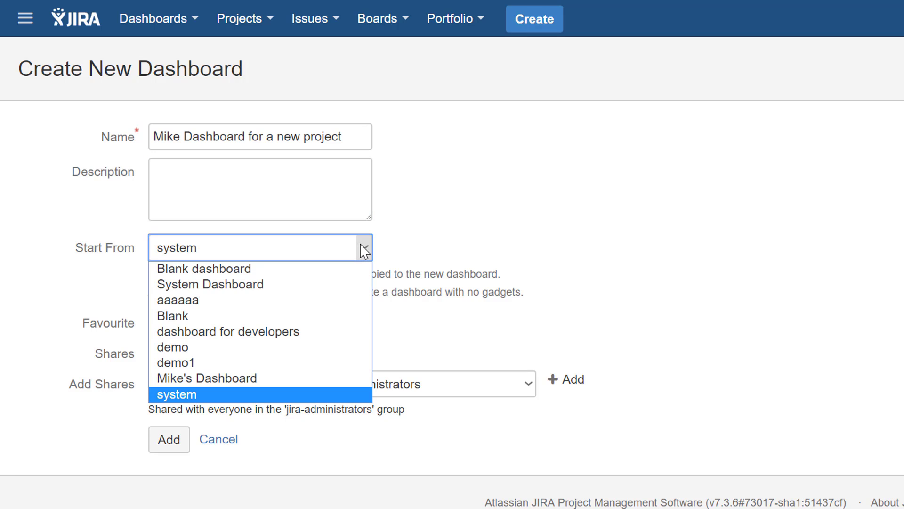
left_click(365, 250)
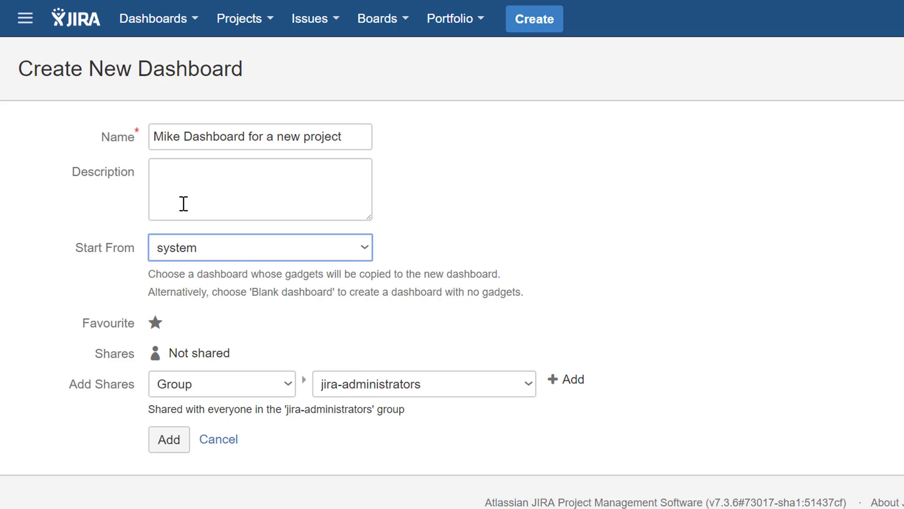
left_click(219, 254)
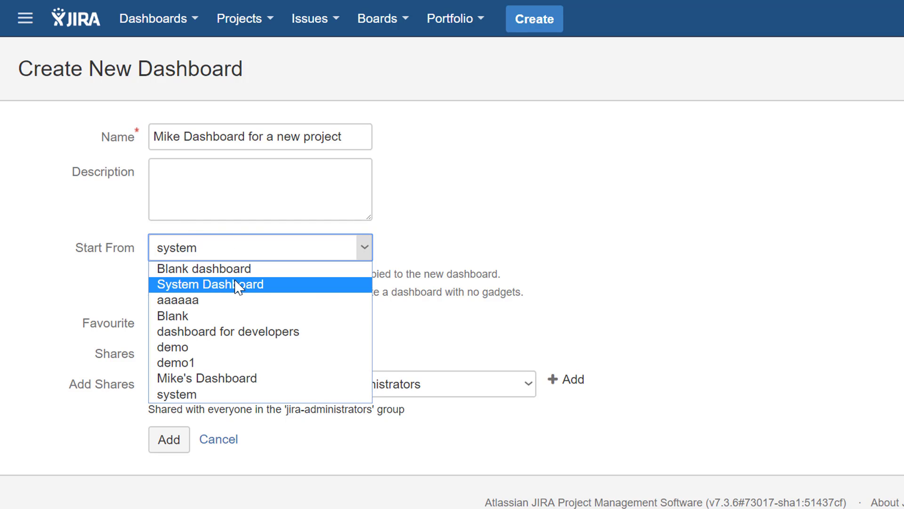
left_click(237, 271)
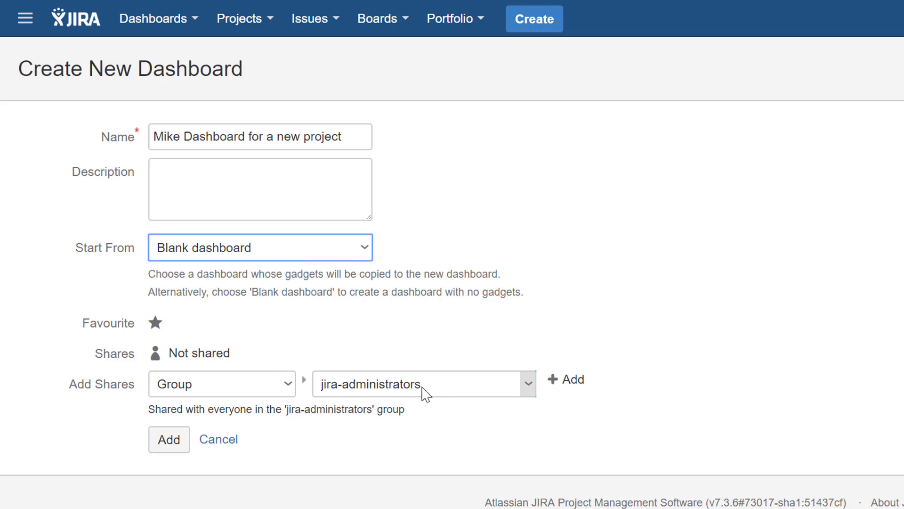
Check the Add Shares options, leaving the dashboard unshared.
left_click(289, 392)
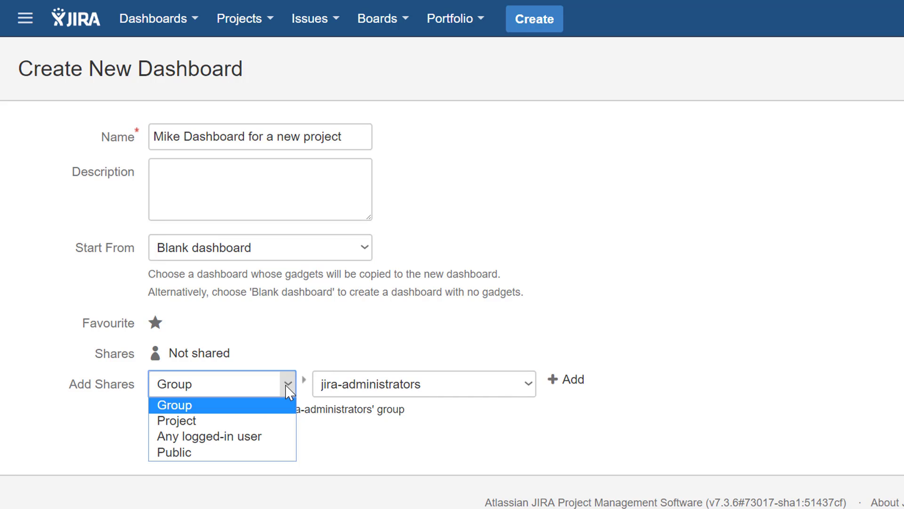
left_click(288, 391)
left_click(288, 392)
left_click(295, 385)
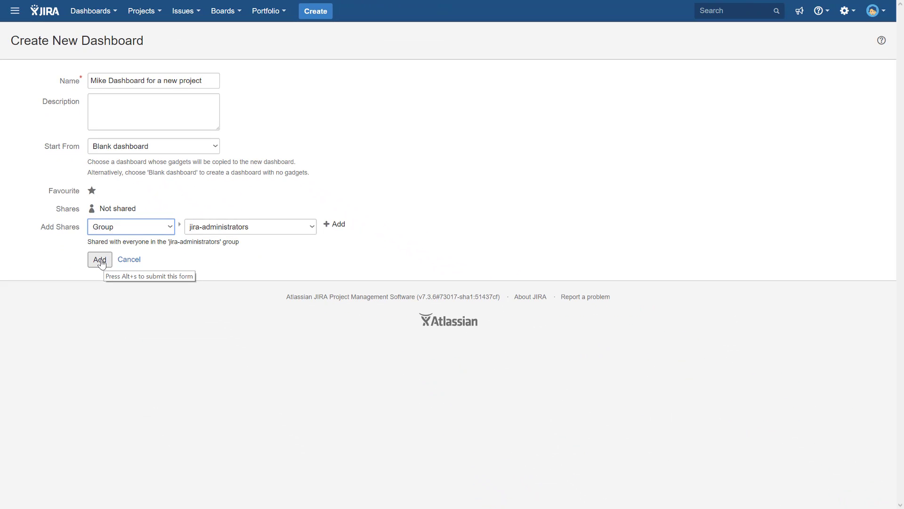
Create the empty dashboard and try the narrow-left, then wide-left two-column layouts.
left_click(100, 260)
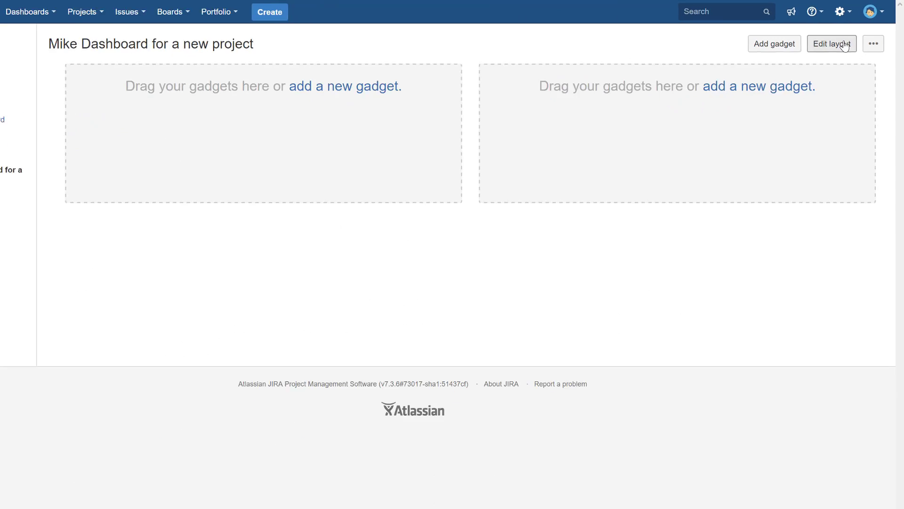
left_click(771, 80)
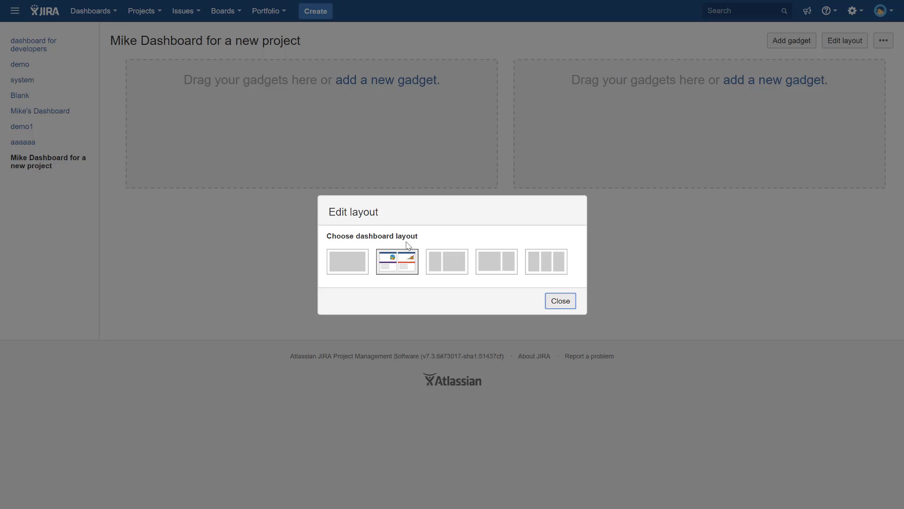
left_click(447, 261)
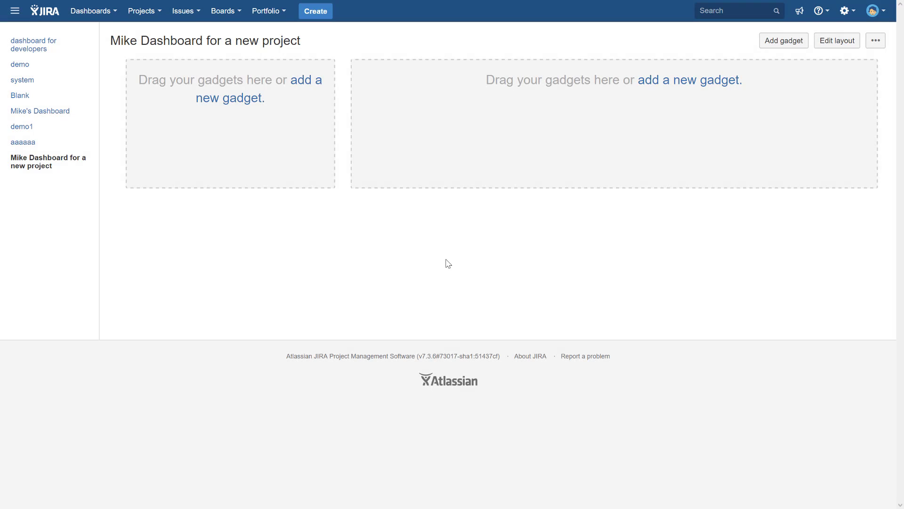
left_click(845, 40)
left_click(488, 264)
Try the single-column layout, then settle on two equal-width columns.
left_click(837, 41)
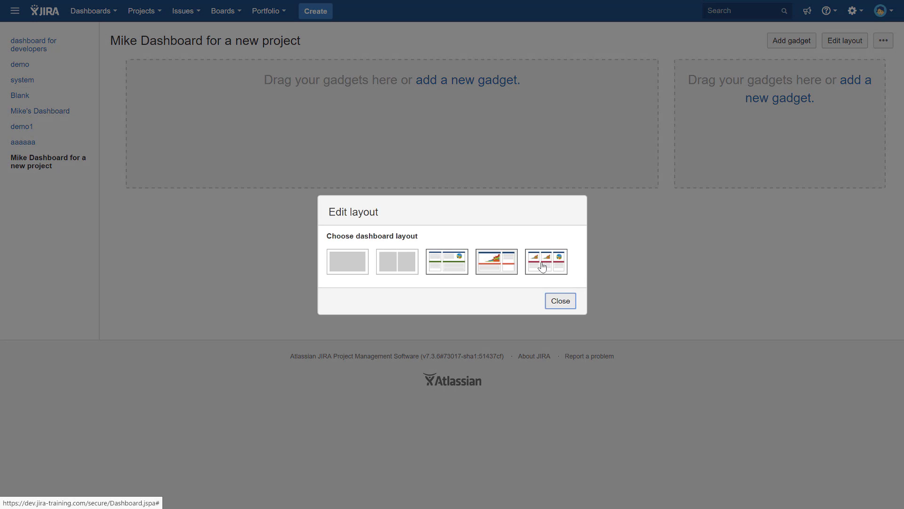
left_click(345, 260)
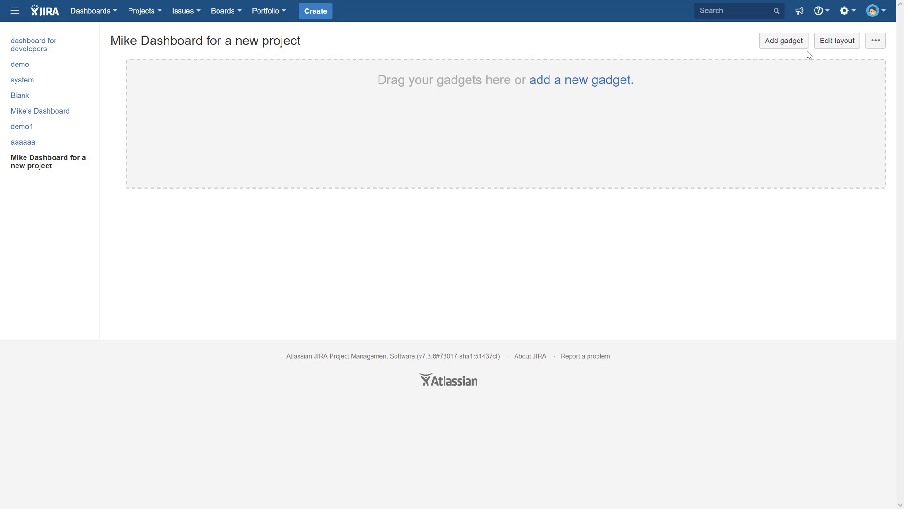
left_click(841, 46)
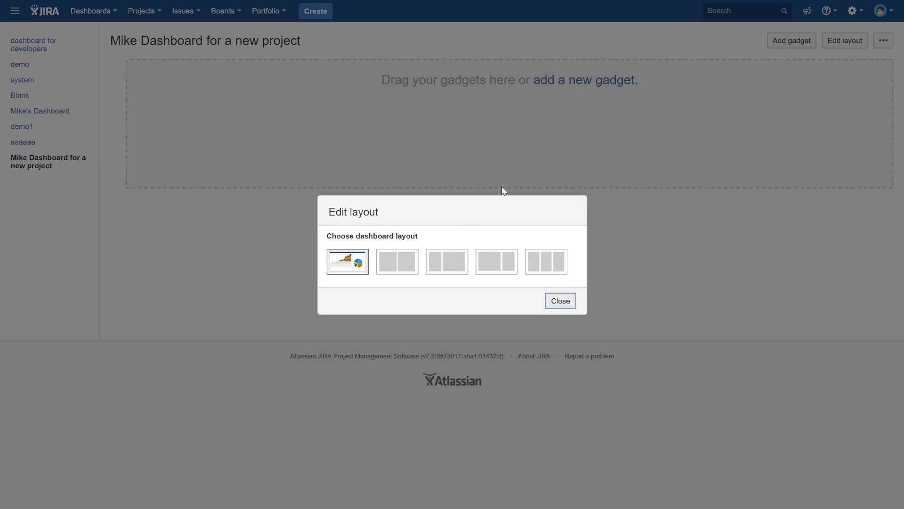
left_click(399, 264)
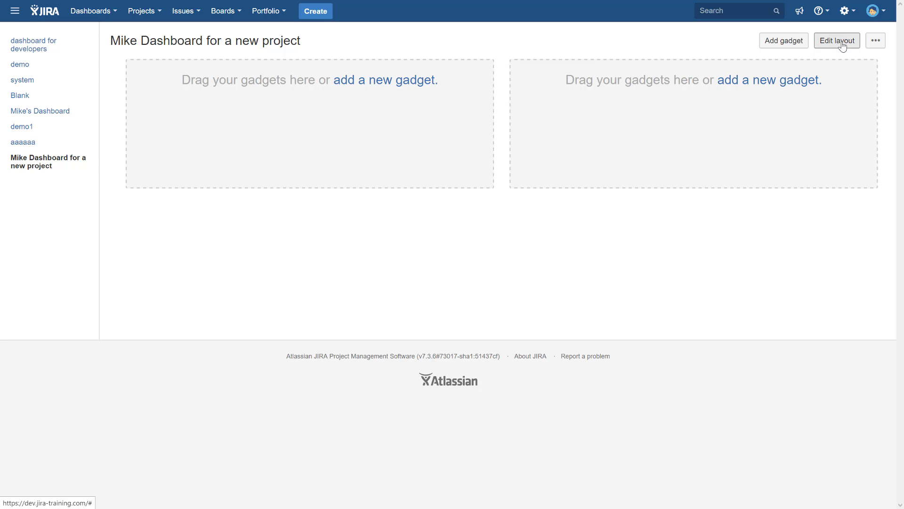
Open the Add a gadget catalogue and load the full list of available gadgets.
left_click(784, 41)
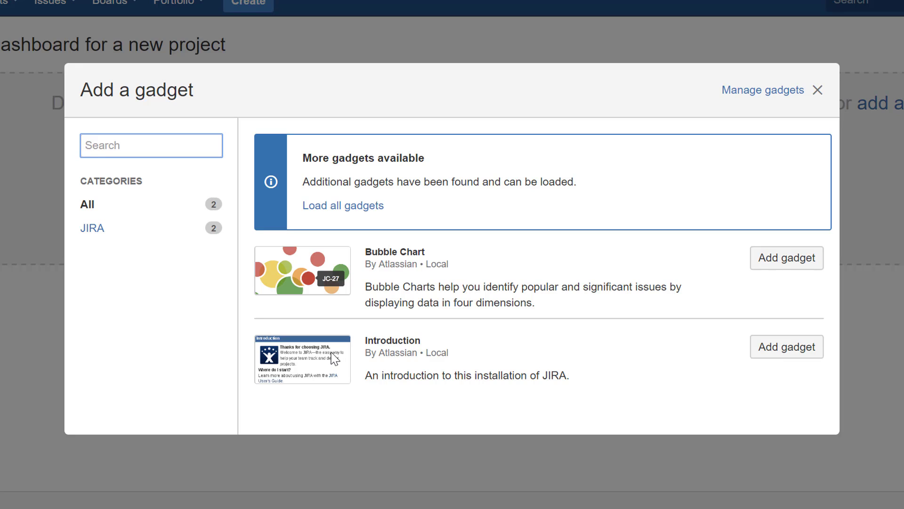
left_click(318, 206)
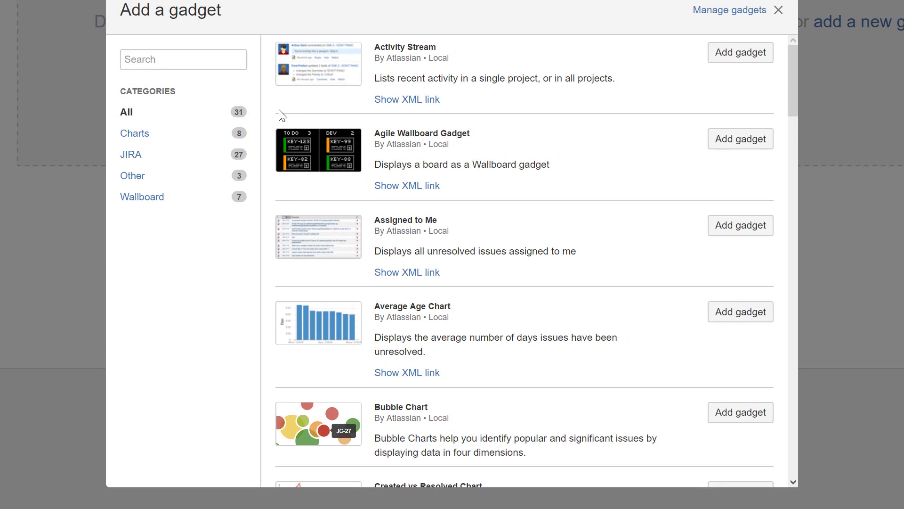
left_click_drag(789, 80, 784, 57)
Add the Activity Stream, Assigned to Me and Average Age Chart gadgets.
left_click(732, 54)
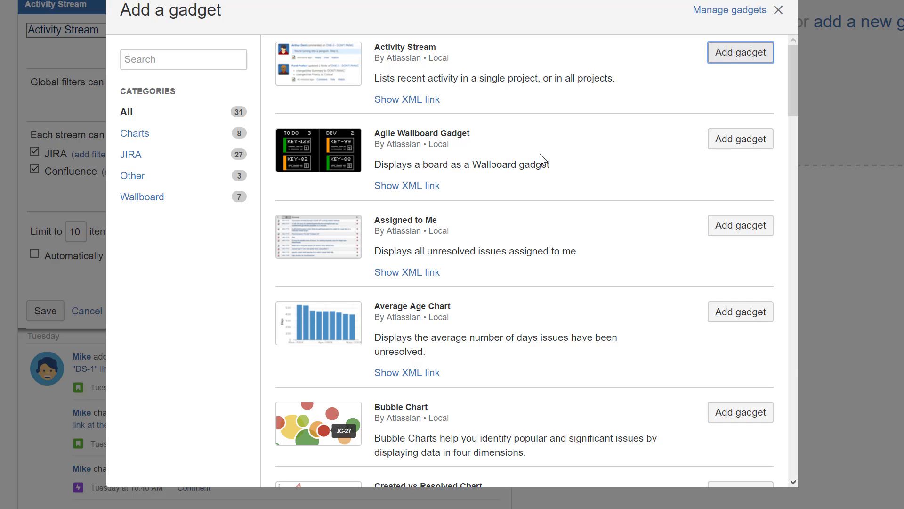
left_click(739, 225)
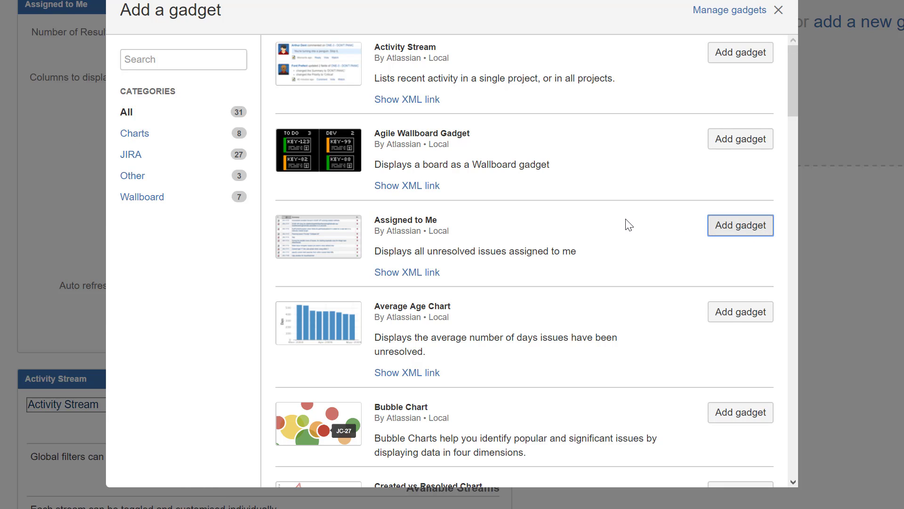
scroll(630, 225, "down", 1)
left_click(720, 266)
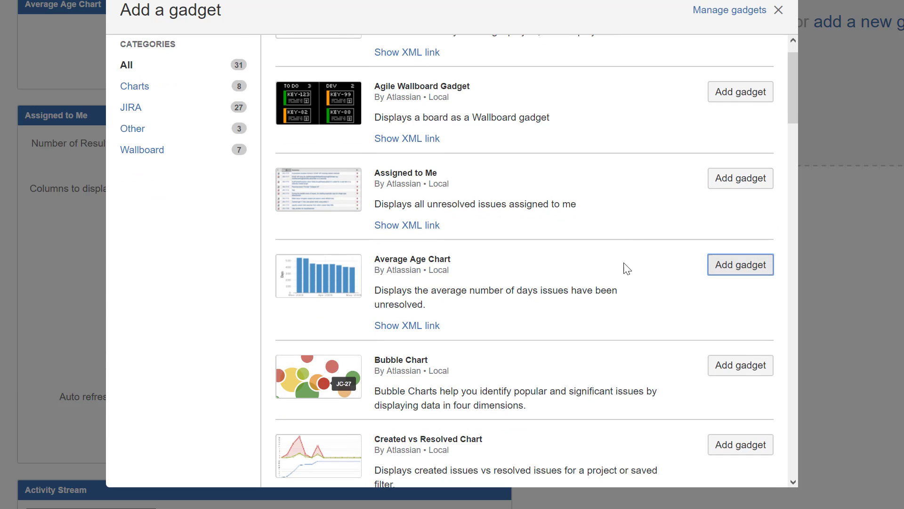
Add the Favourite Filters and Pie Chart gadgets further down the catalogue.
scroll(475, 261, "down", 2)
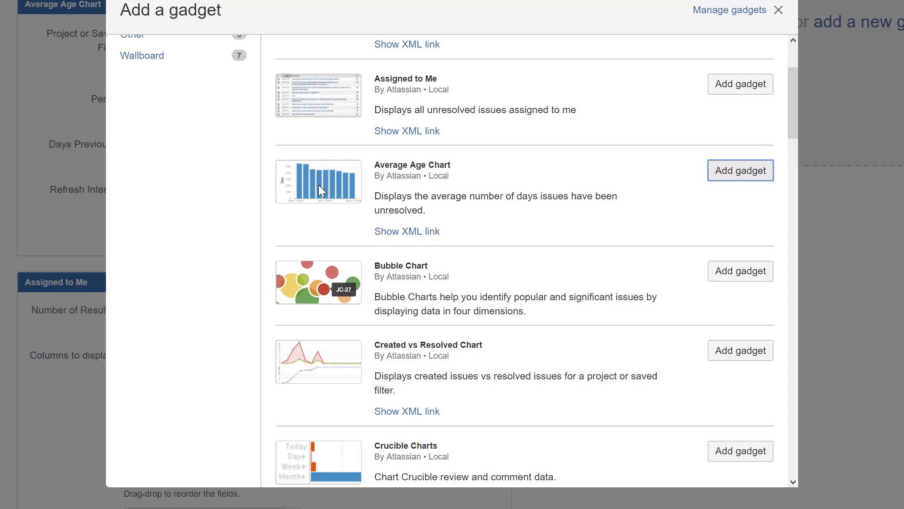
scroll(493, 243, "down", 2)
scroll(492, 240, "down", 4)
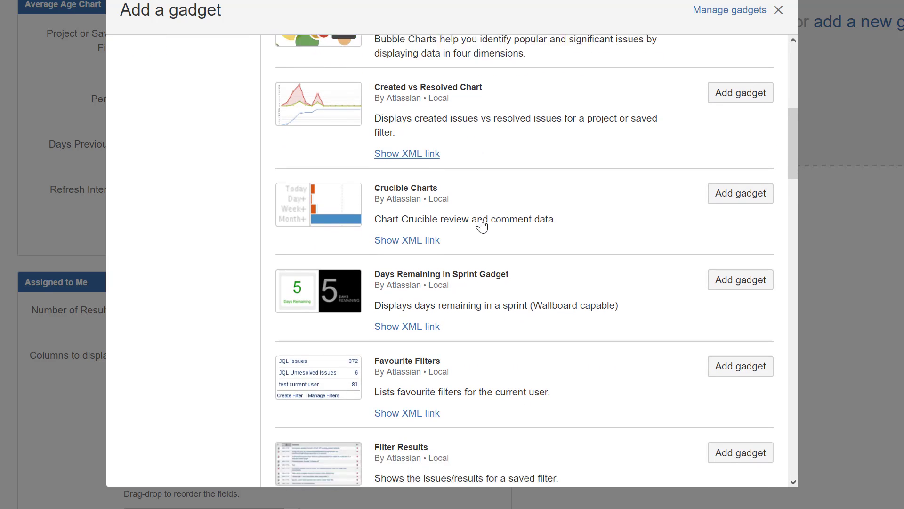
scroll(637, 306, "down", 1)
left_click(717, 293)
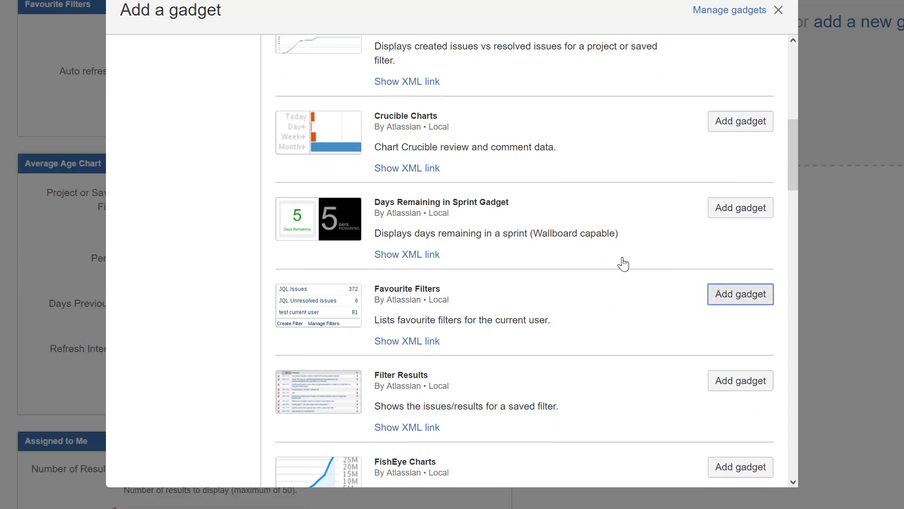
scroll(566, 226, "down", 3)
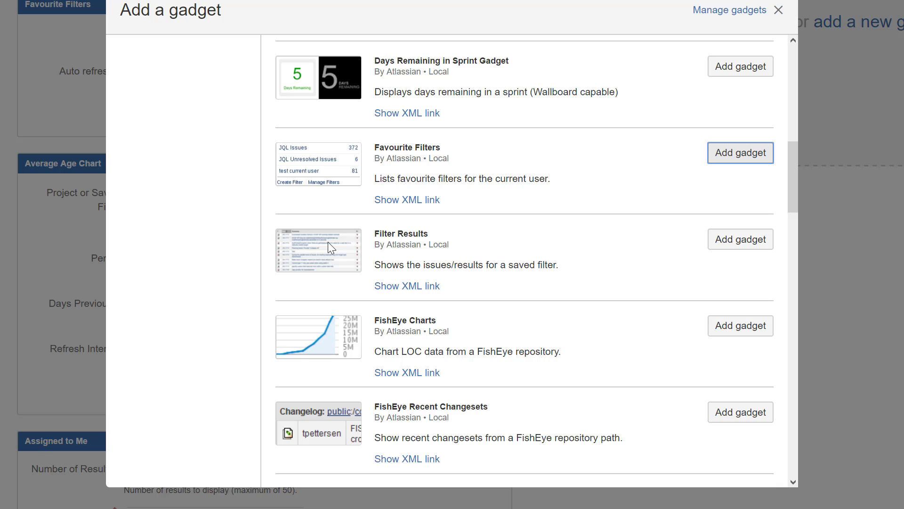
scroll(328, 242, "down", 7)
scroll(329, 239, "down", 9)
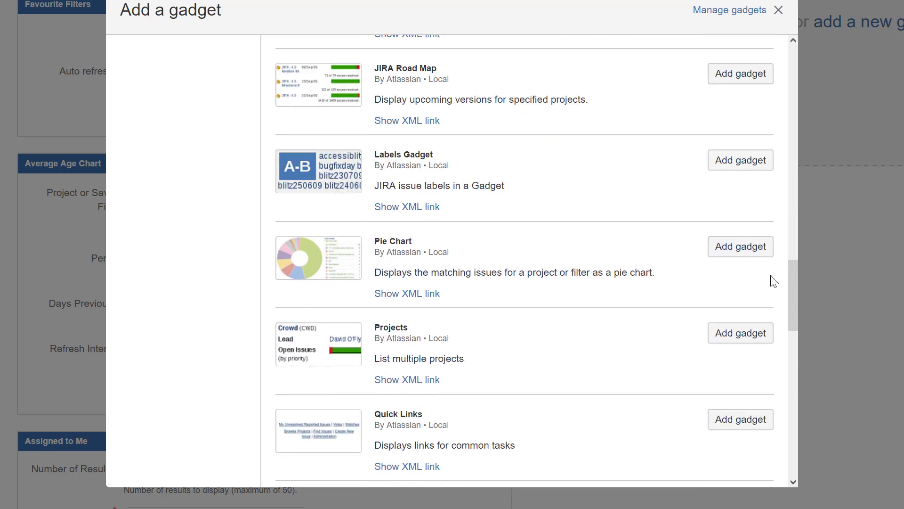
left_click(749, 248)
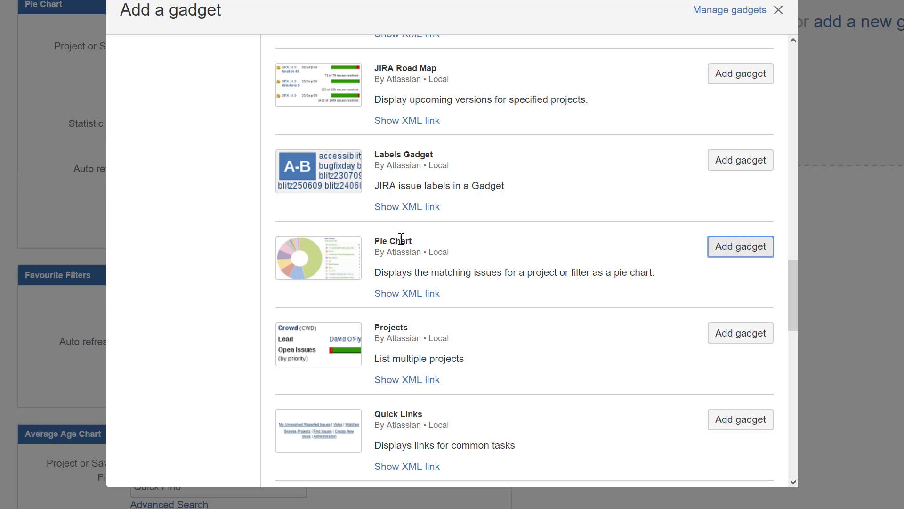
Close the catalogue and drag Average Age Chart and Assigned to Me into the right column.
left_click(777, 10)
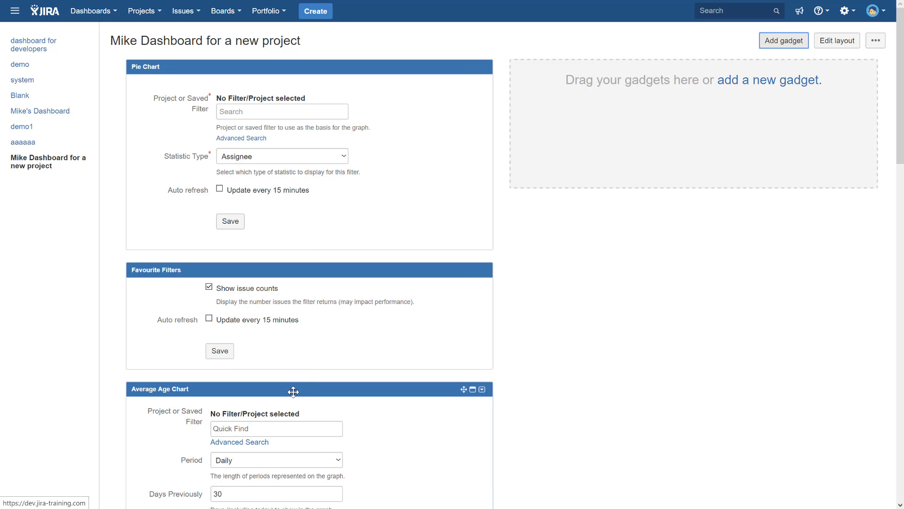
scroll(296, 388, "down", 1)
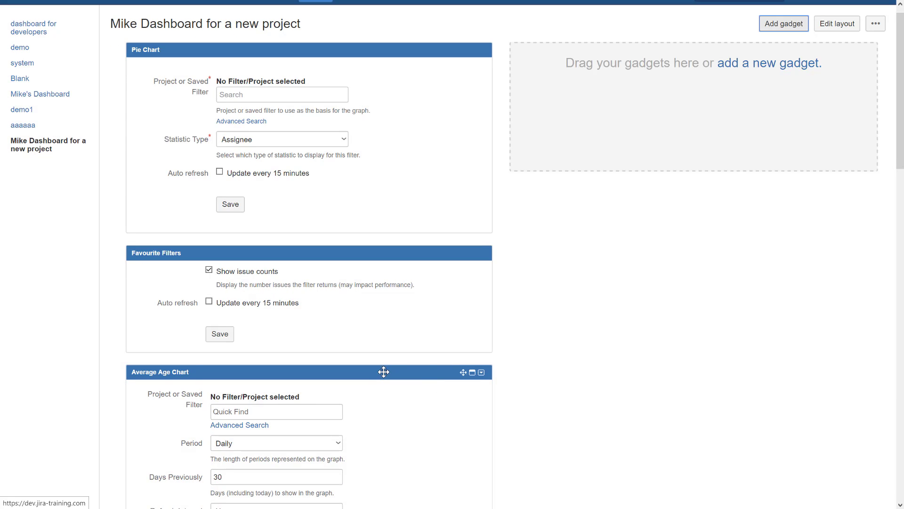
left_click_drag(383, 372, 619, 96)
left_click(547, 390)
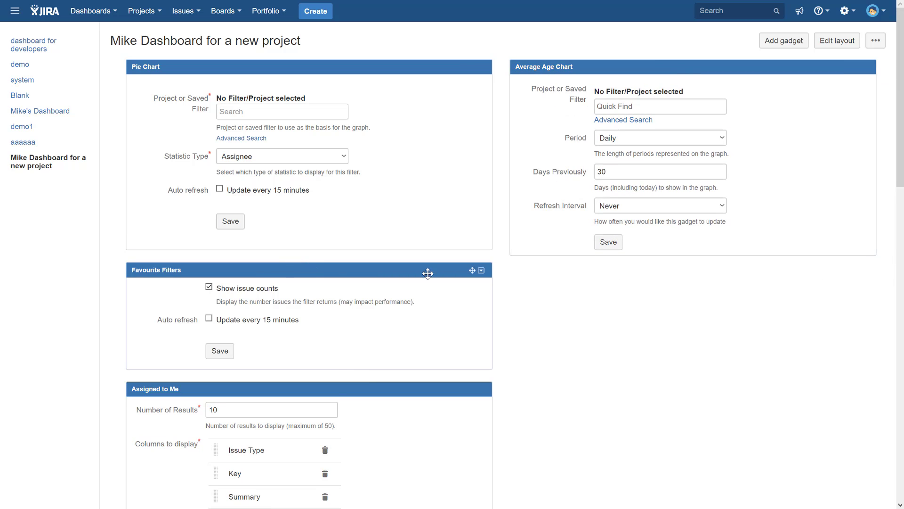
left_click_drag(345, 394, 669, 117)
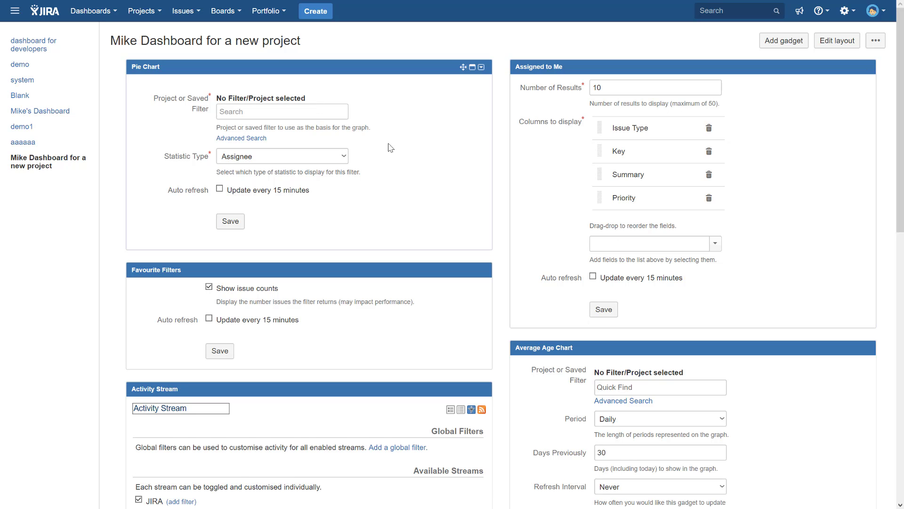
Point the Pie Chart at Demo Kanban with 15-minute auto refresh and save it.
left_click(275, 108)
type("de")
left_click(273, 140)
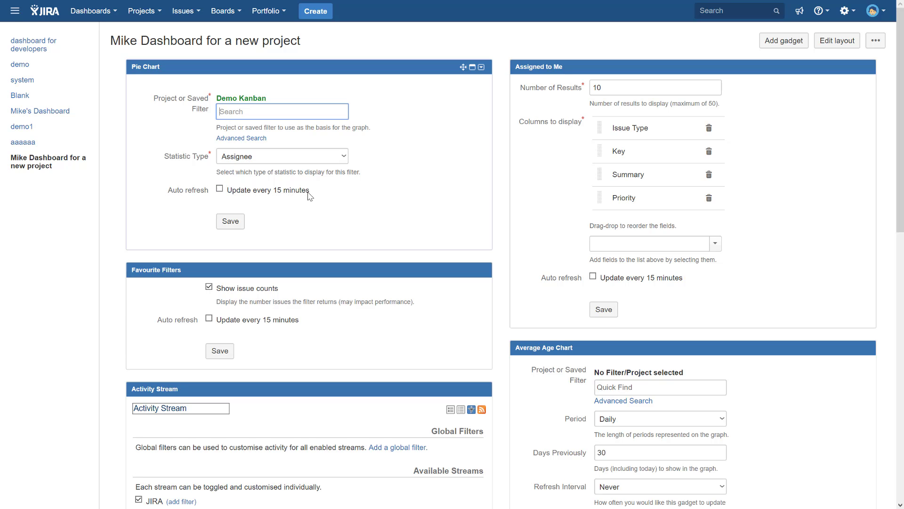
left_click(219, 189)
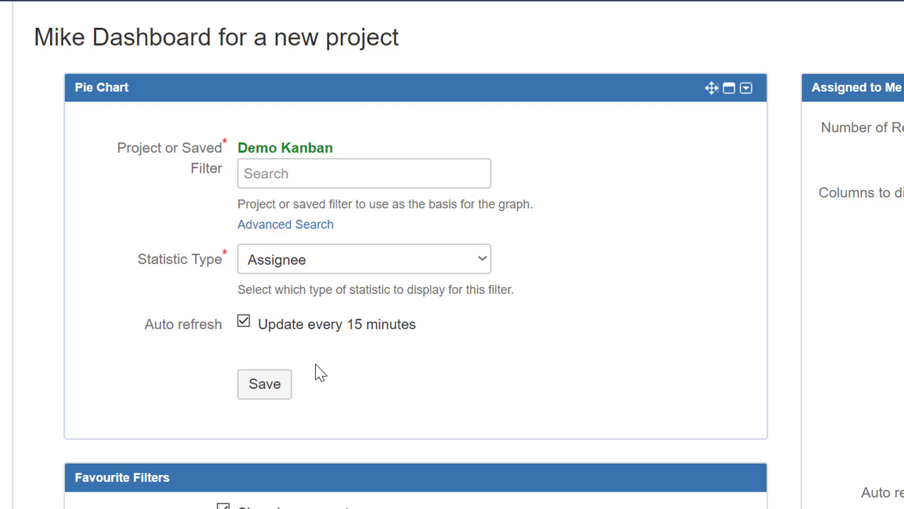
left_click(263, 385)
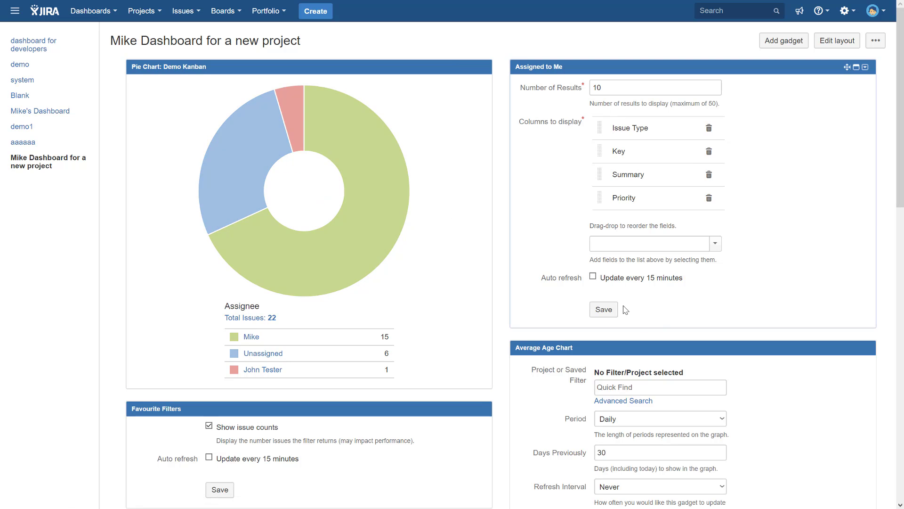
Save the default settings of the Assigned to Me and Favourite Filters gadgets.
left_click(606, 310)
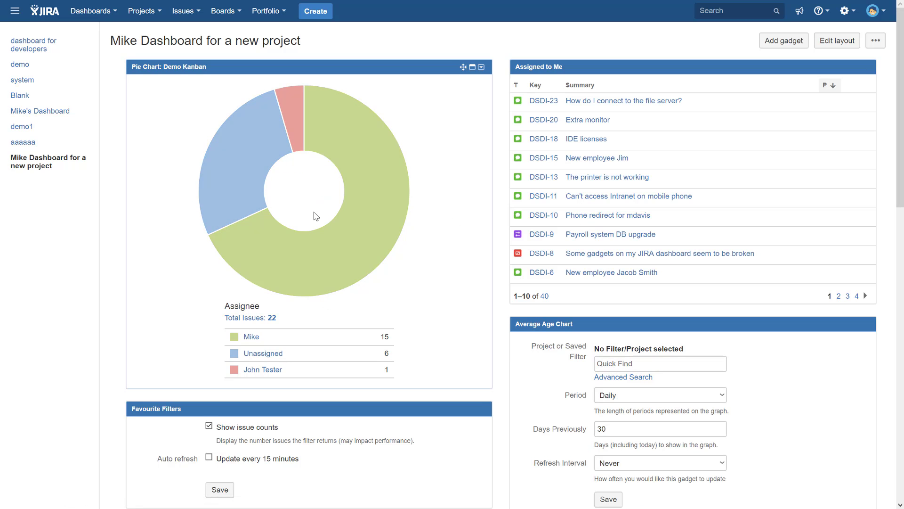
scroll(412, 285, "down", 2)
scroll(410, 286, "down", 3)
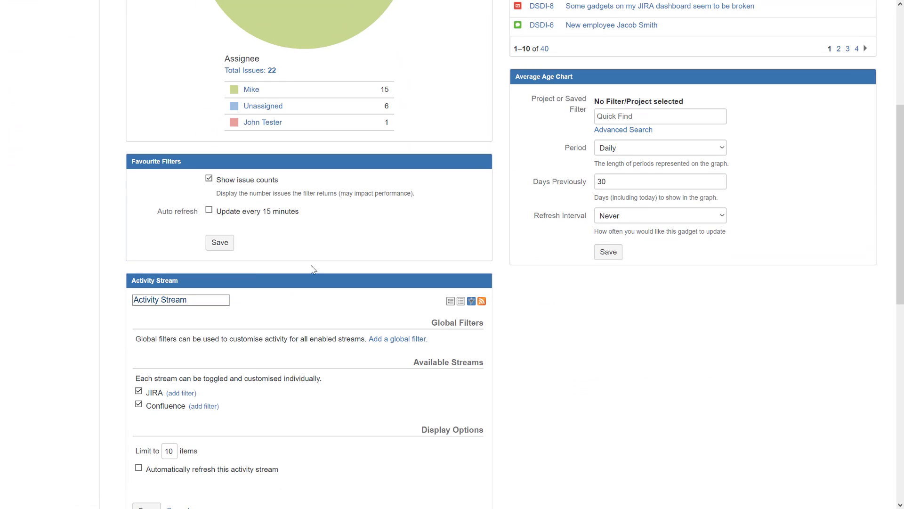
left_click(220, 246)
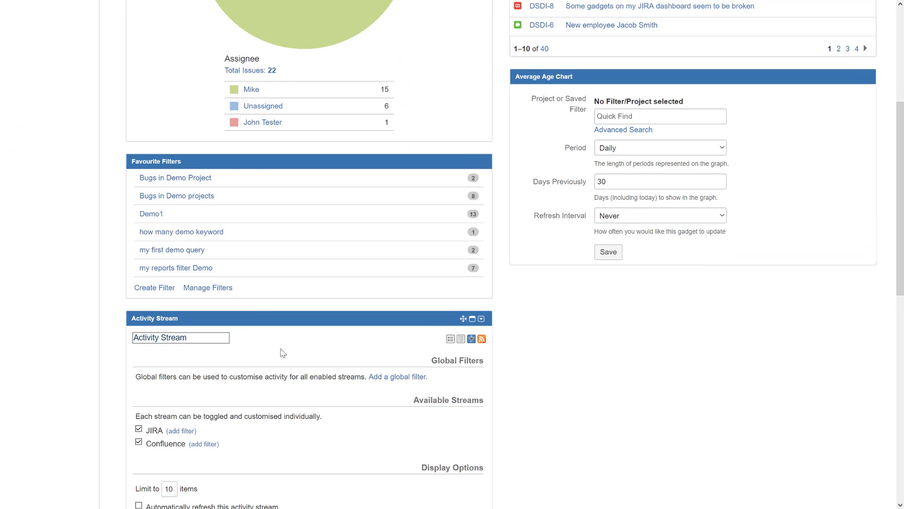
Turn on automatic refresh for the Activity Stream and save it.
scroll(259, 309, "down", 3)
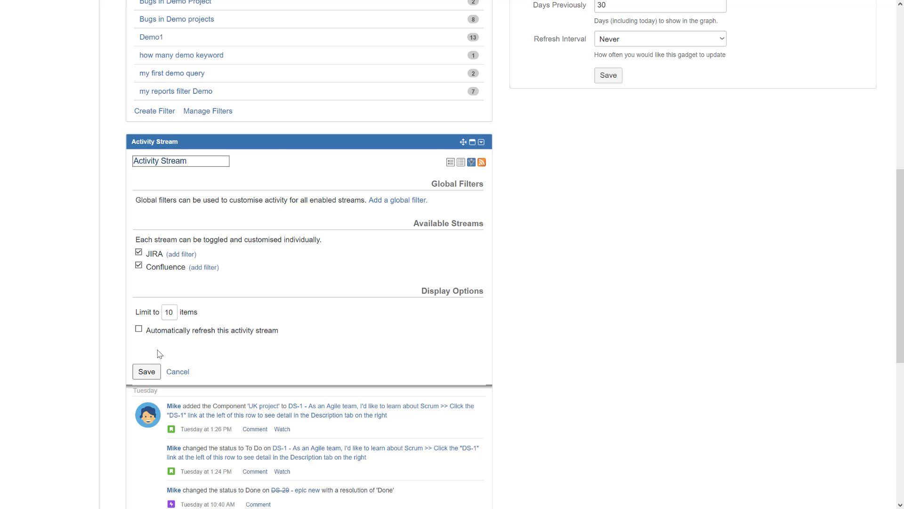
left_click(138, 329)
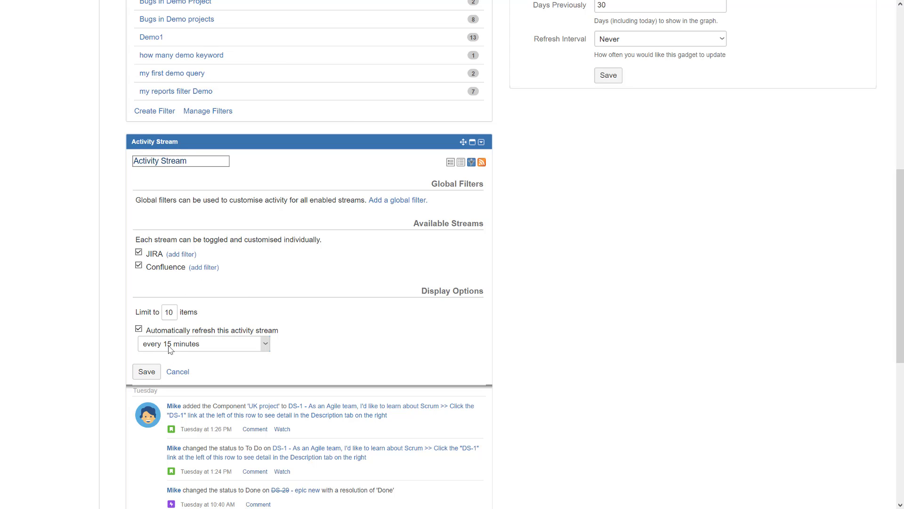
left_click(147, 371)
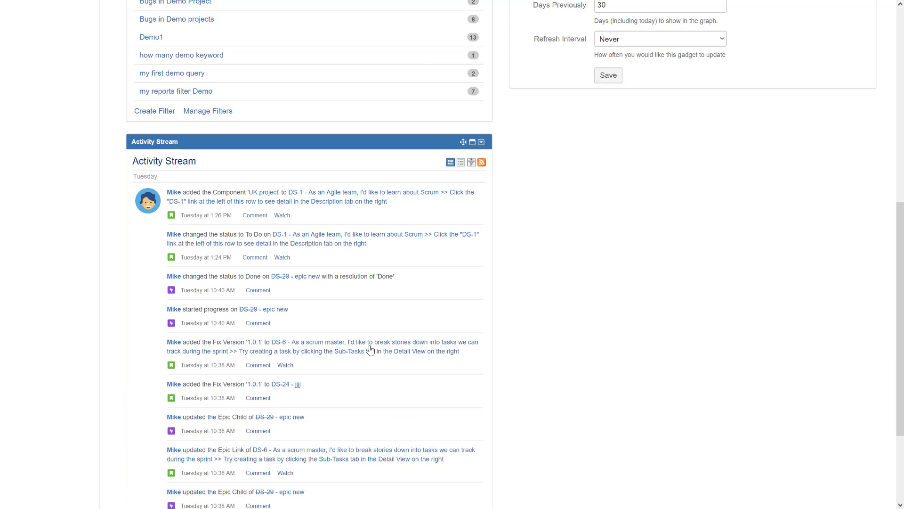
scroll(369, 349, "up", 8)
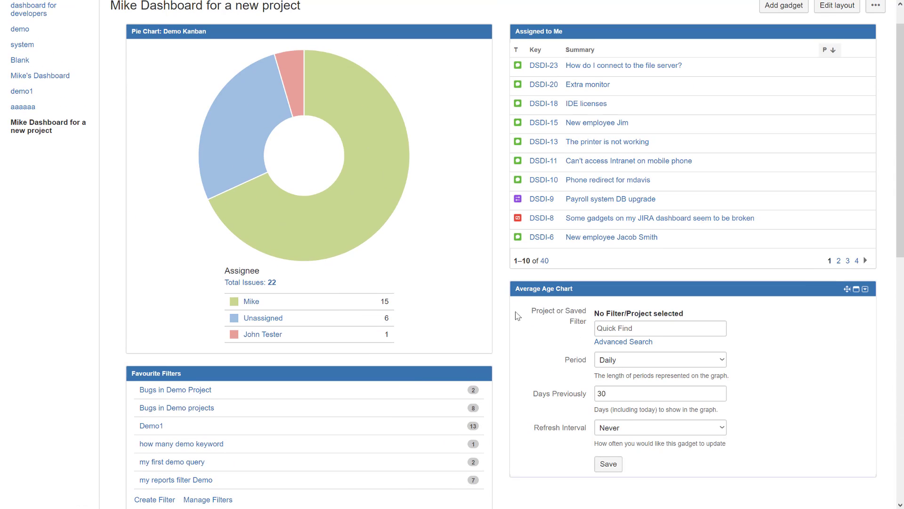
scroll(573, 335, "up", 1)
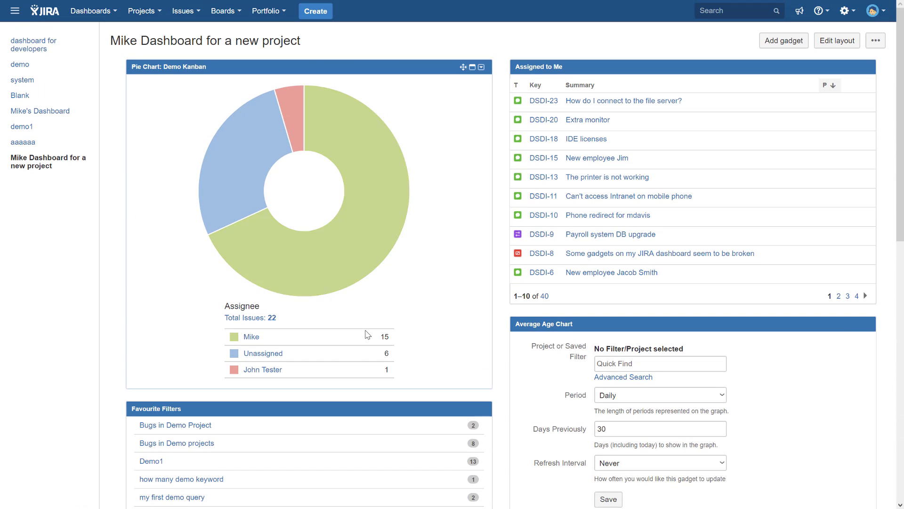
Make the Pie Chart gadget's header orange.
left_click(481, 68)
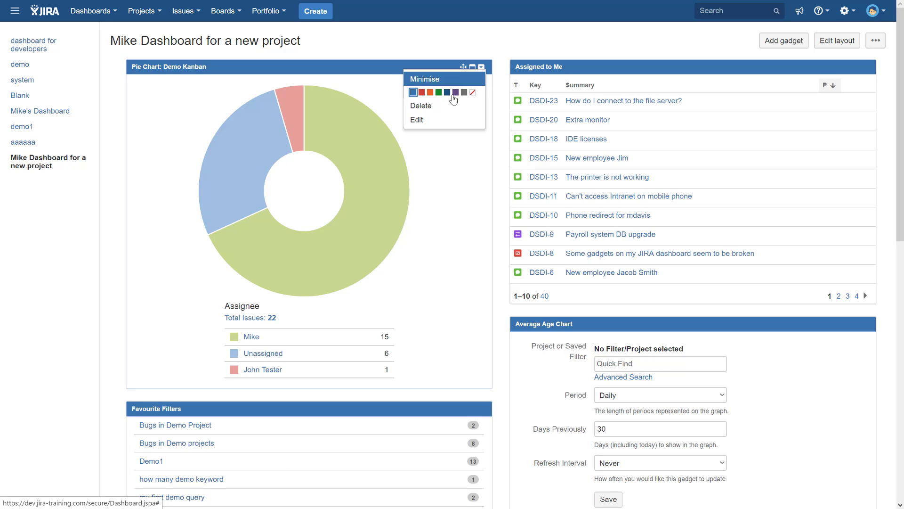
left_click(422, 121)
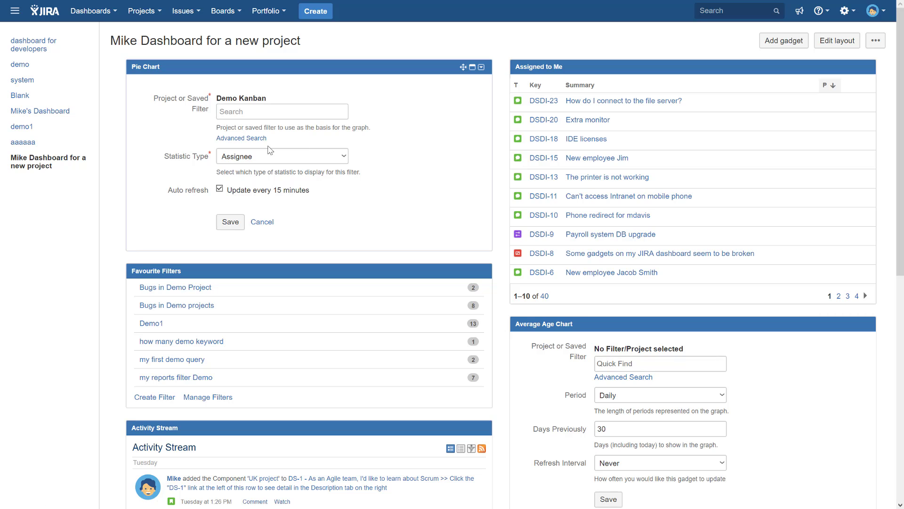
left_click(256, 230)
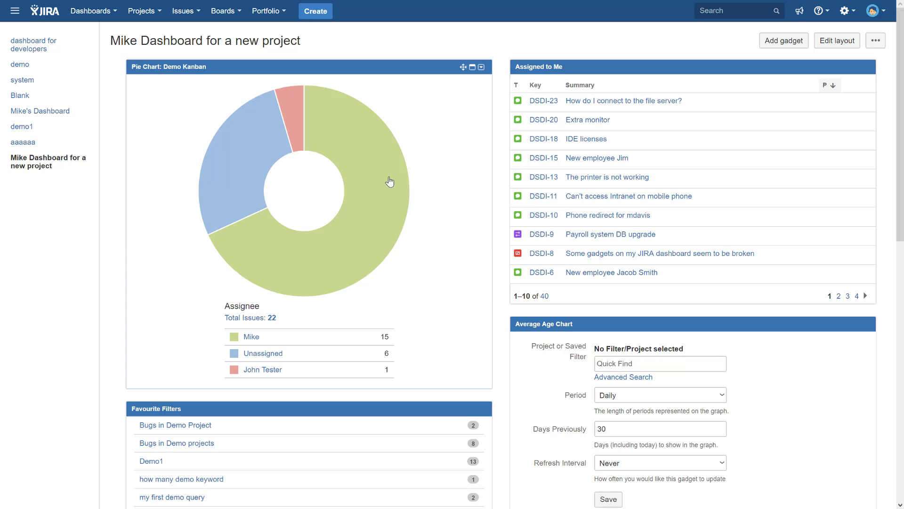
left_click(482, 67)
left_click(430, 92)
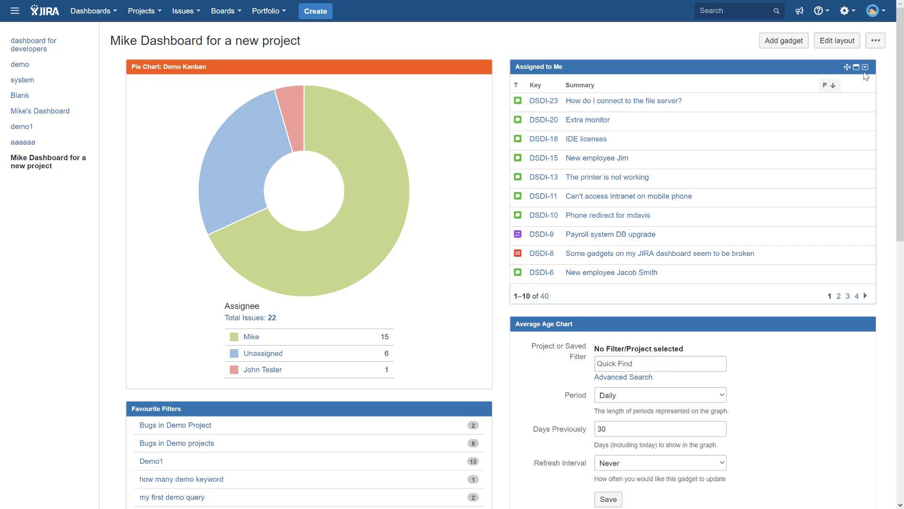
Colour the Assigned to Me gadget's header red.
left_click(865, 67)
left_click(813, 92)
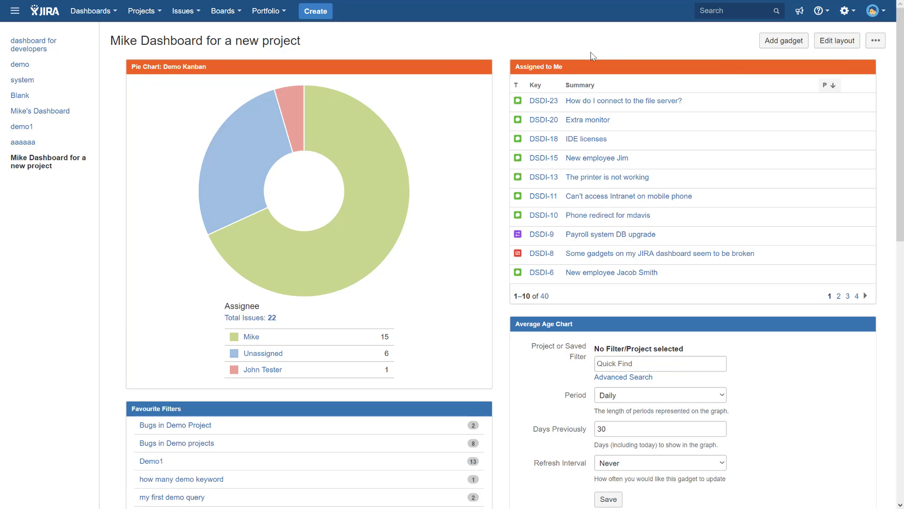
left_click(865, 67)
left_click(804, 93)
scroll(459, 139, "down", 3)
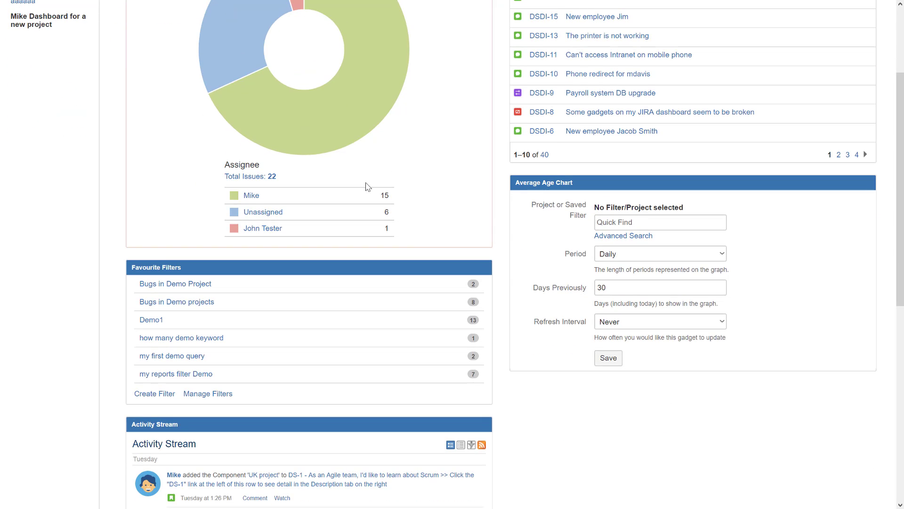
scroll(368, 198, "up", 3)
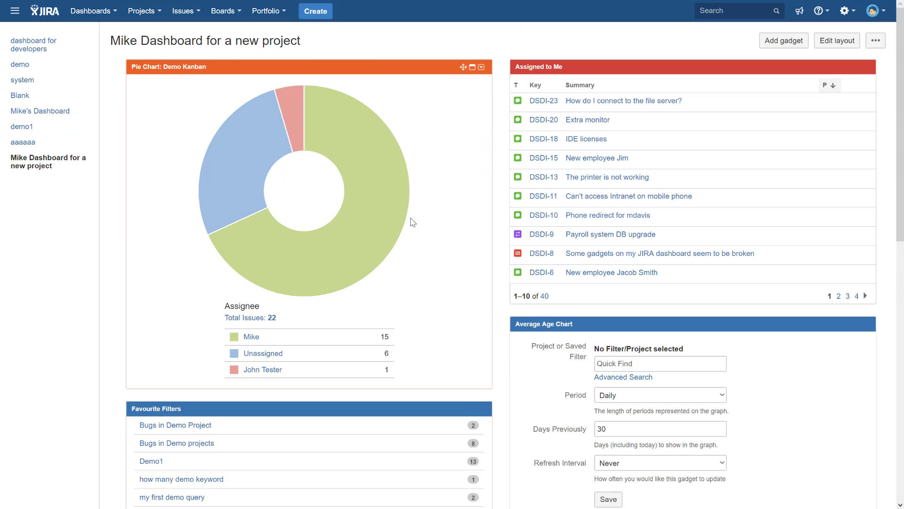